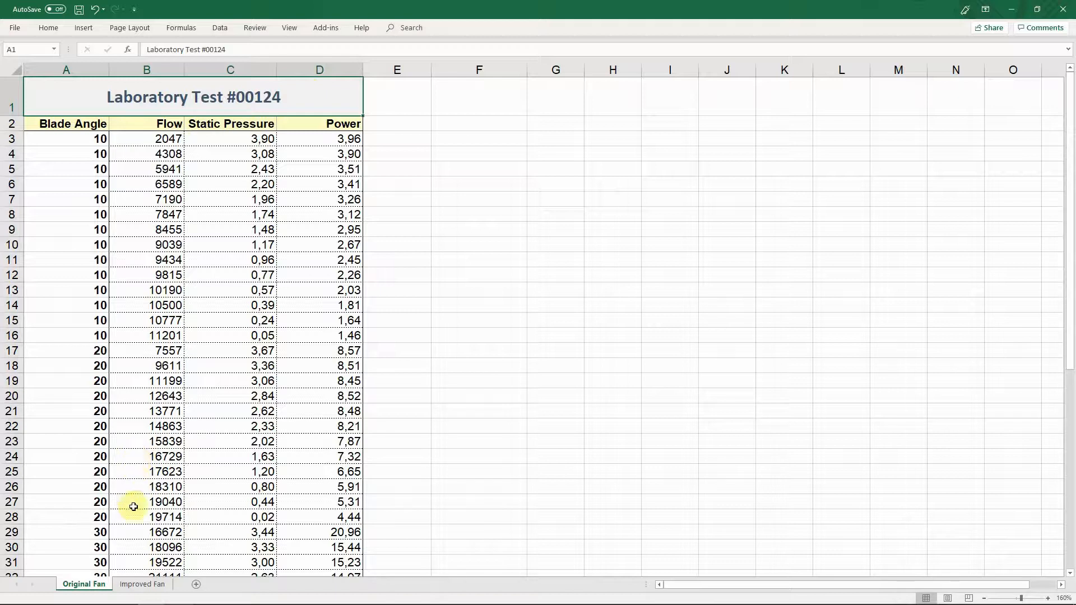
View the Improved Fan sheet of the laboratory test data and return to the Original Fan sheet
left_click(140, 586)
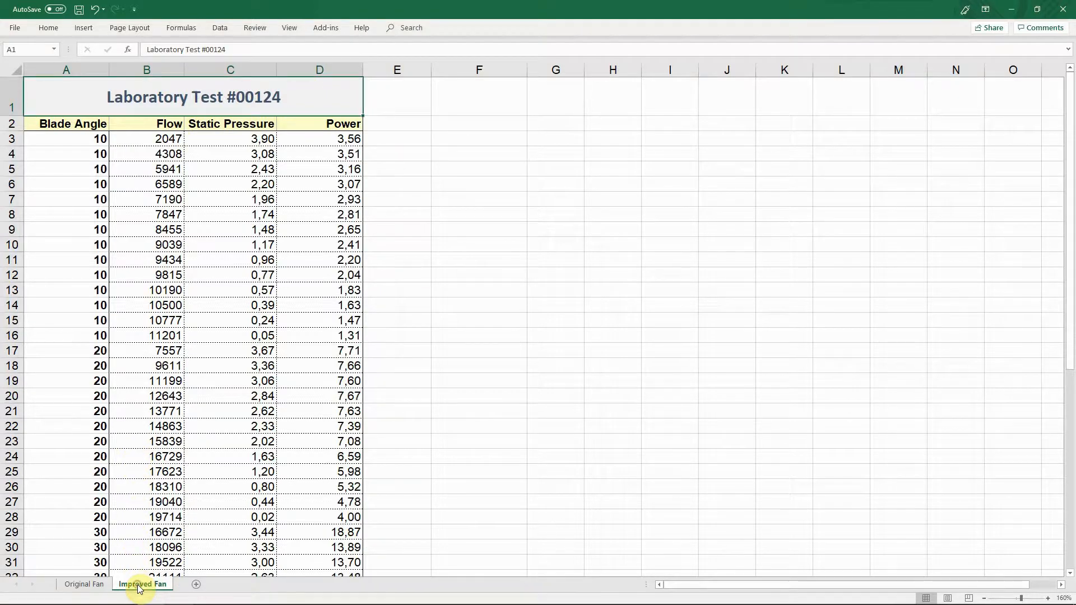
left_click(90, 585)
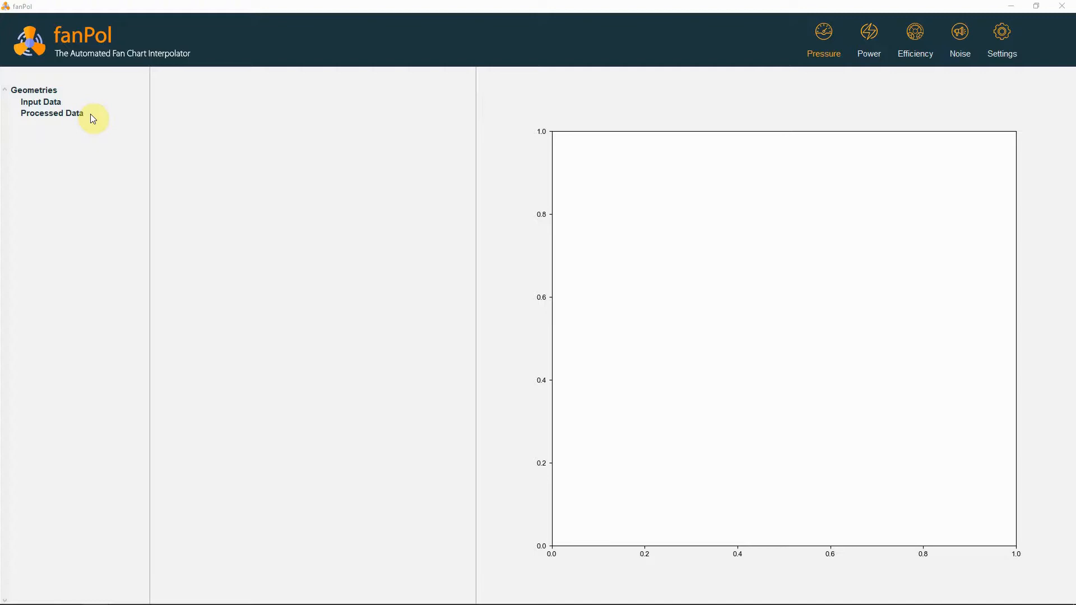
In fanPol, add a new input data file and load the lab data workbook from the Desktop
right_click(53, 101)
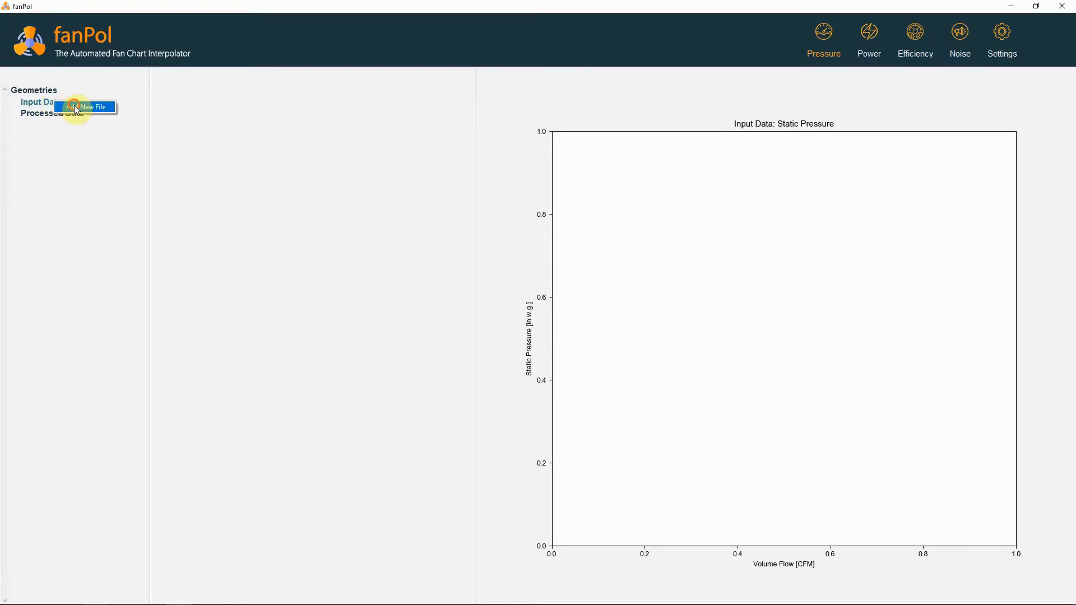
left_click(74, 106)
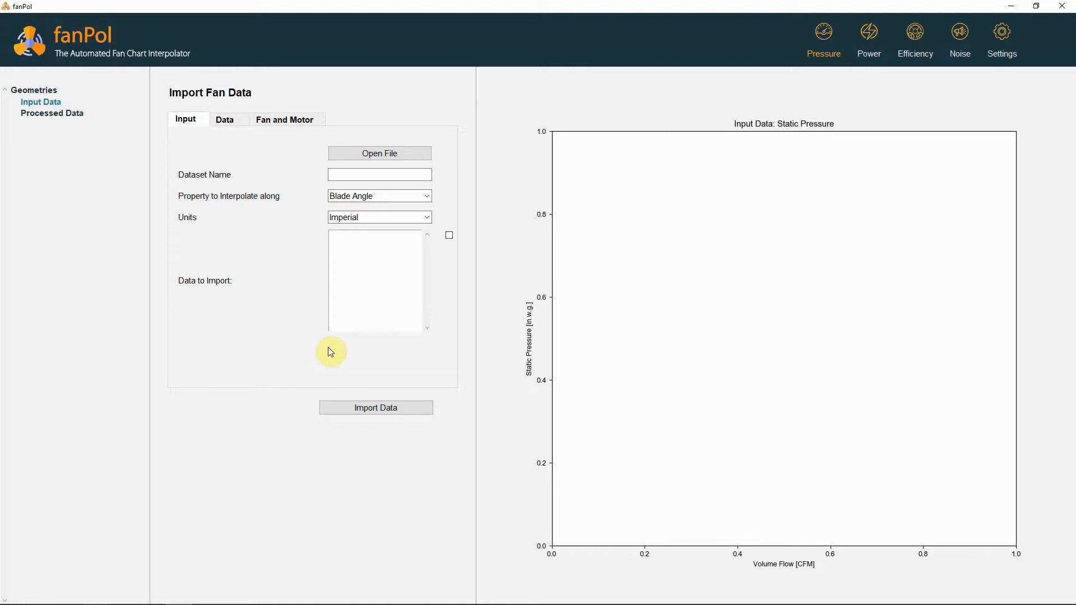
left_click(370, 158)
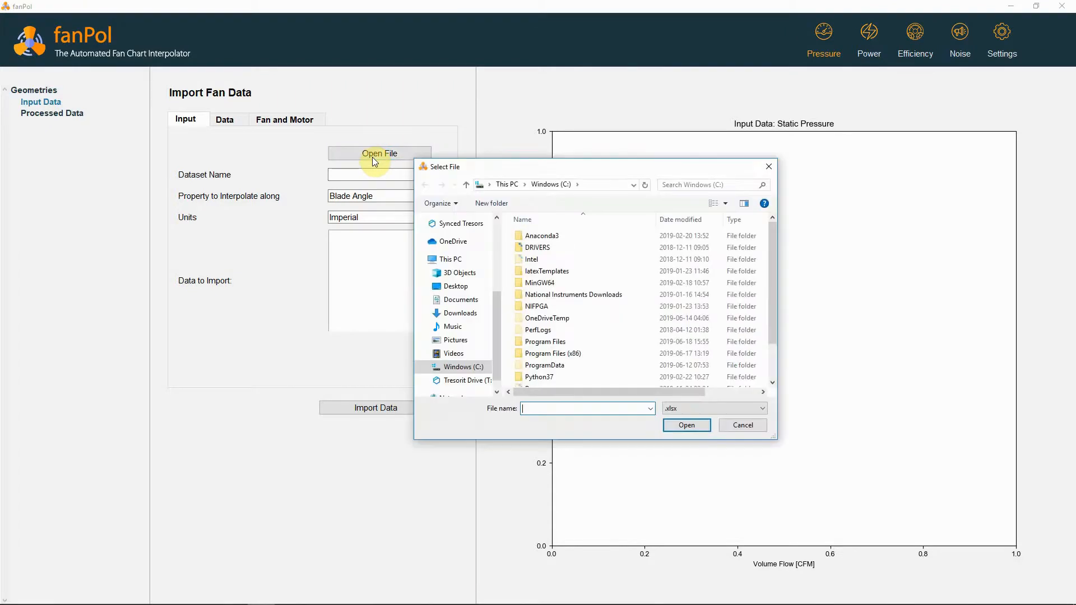
left_click(440, 294)
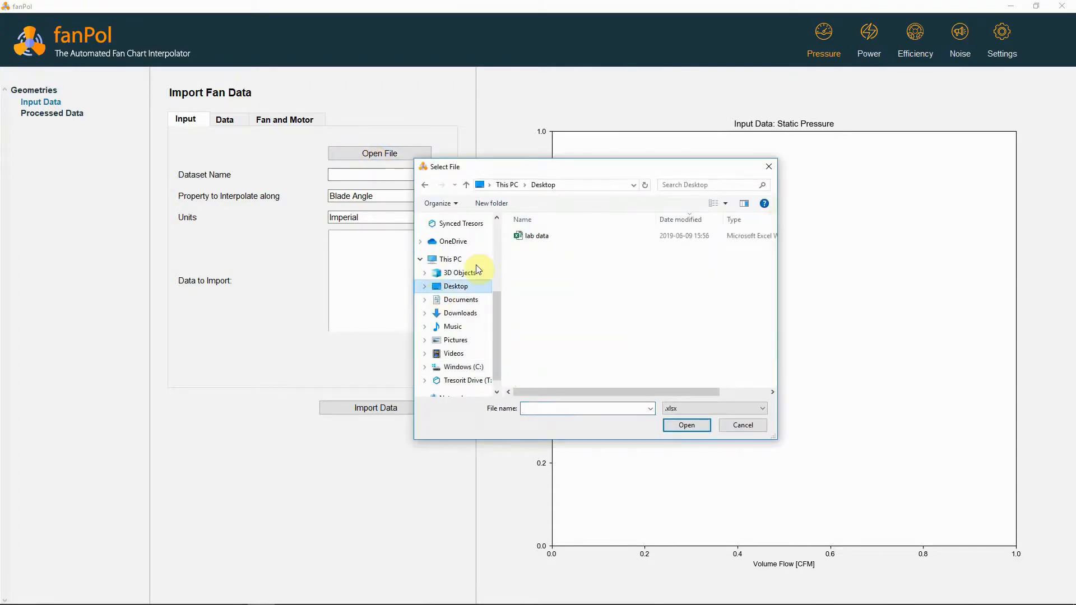
double_click(529, 238)
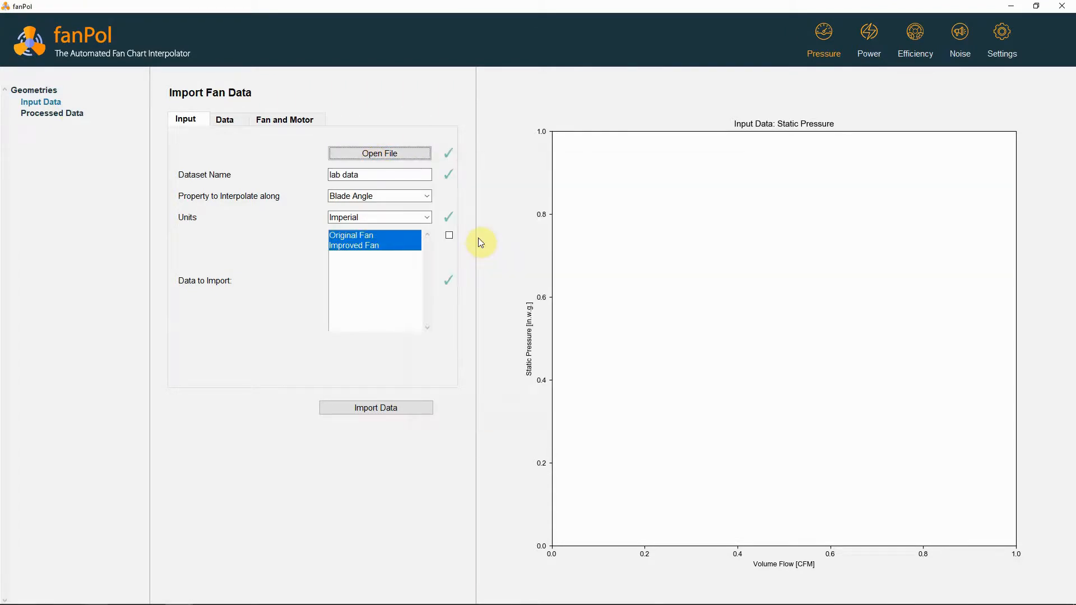
Rename the dataset as test 124
left_click_drag(385, 175, 217, 152)
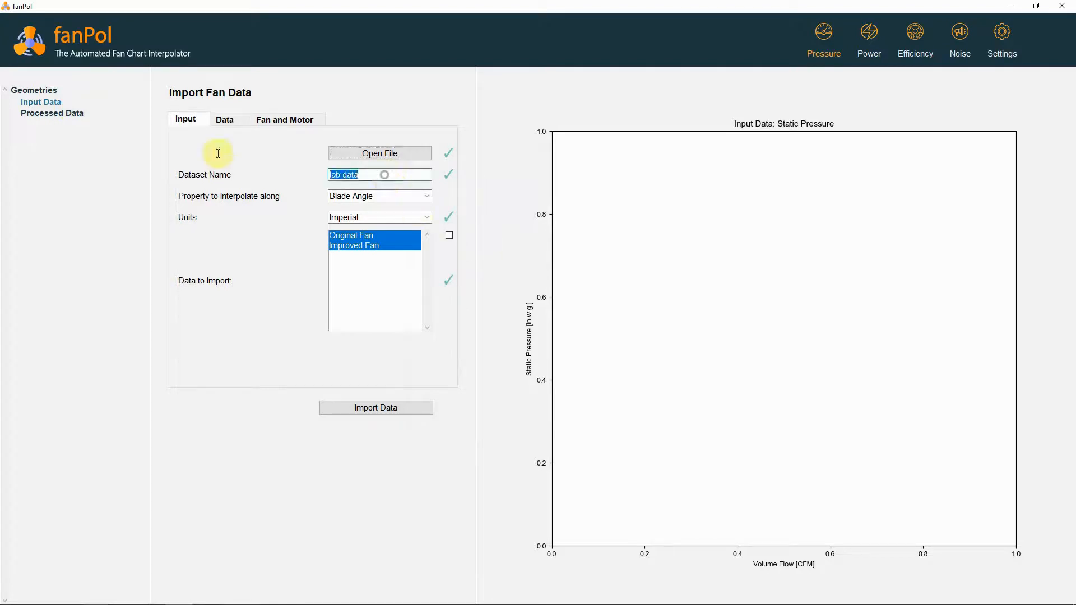
type("test 124")
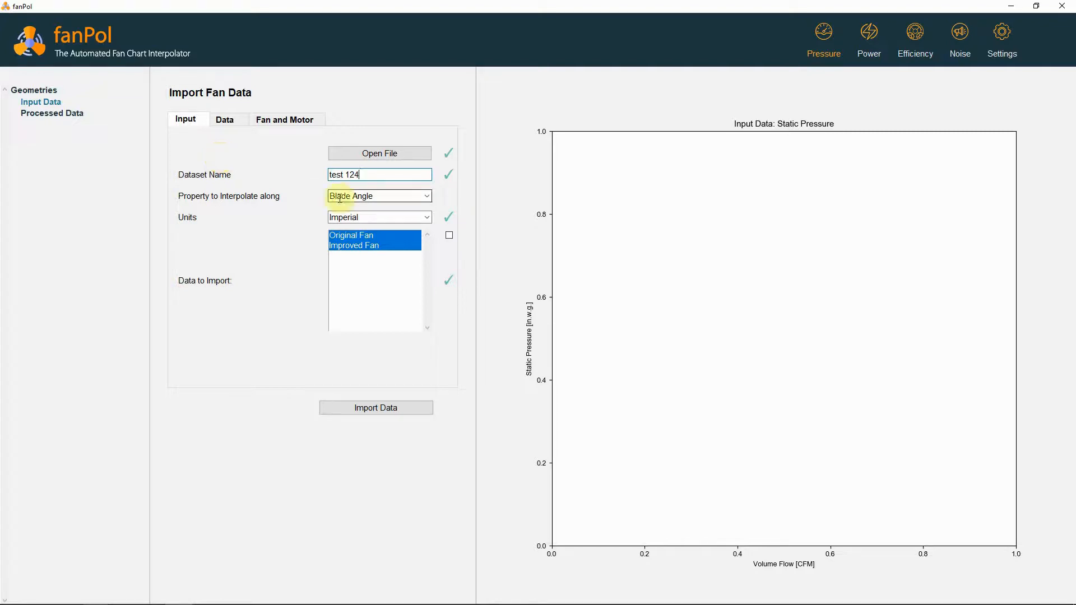
Choose Blade Angle as the property to interpolate along and Imperial as the dataset's units
left_click(426, 200)
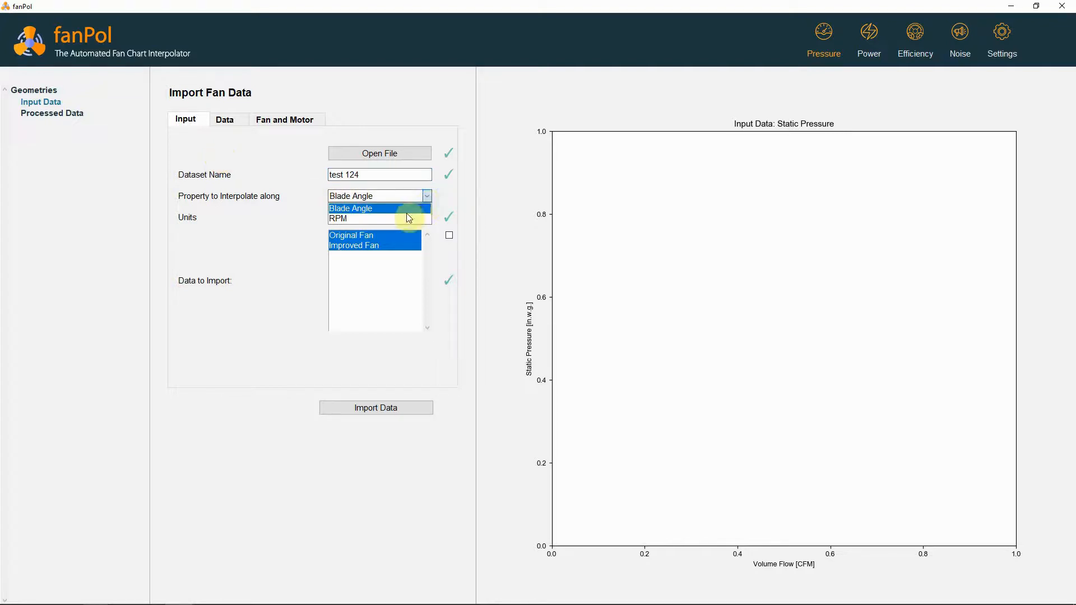
left_click(375, 214)
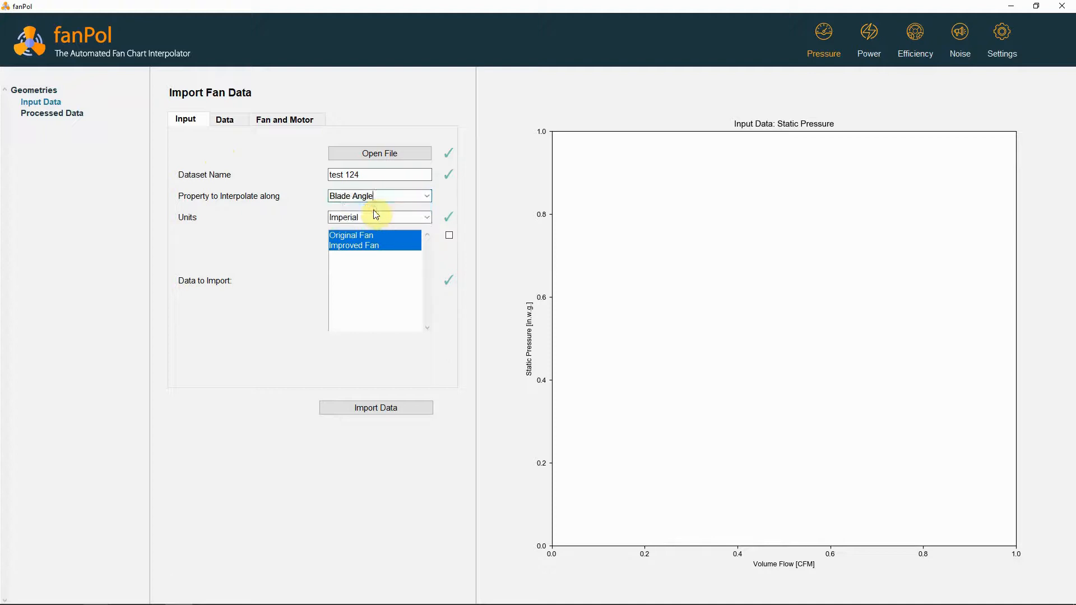
left_click(427, 222)
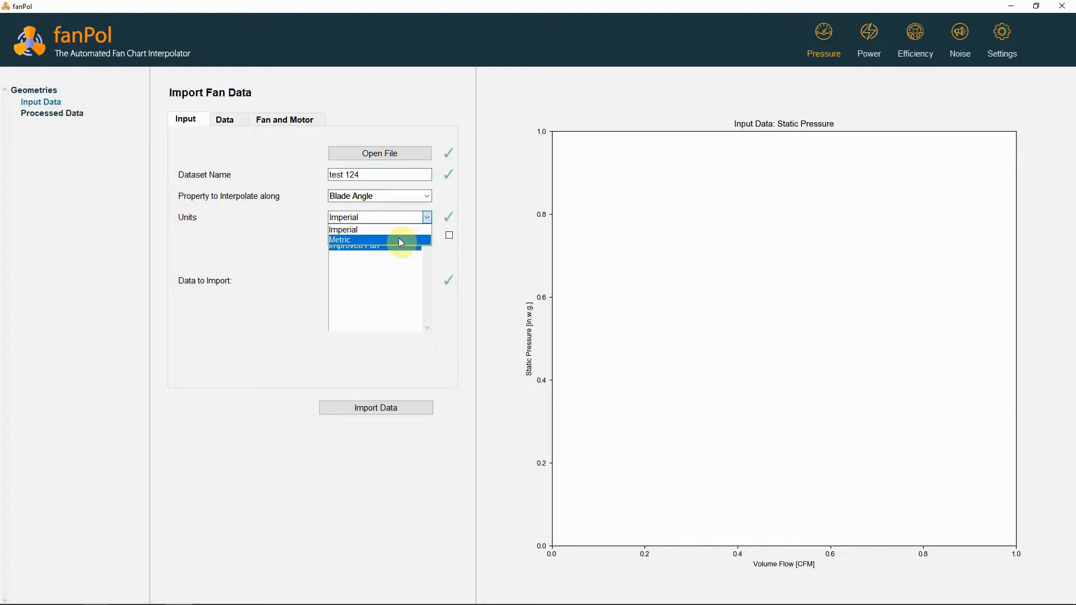
left_click(385, 233)
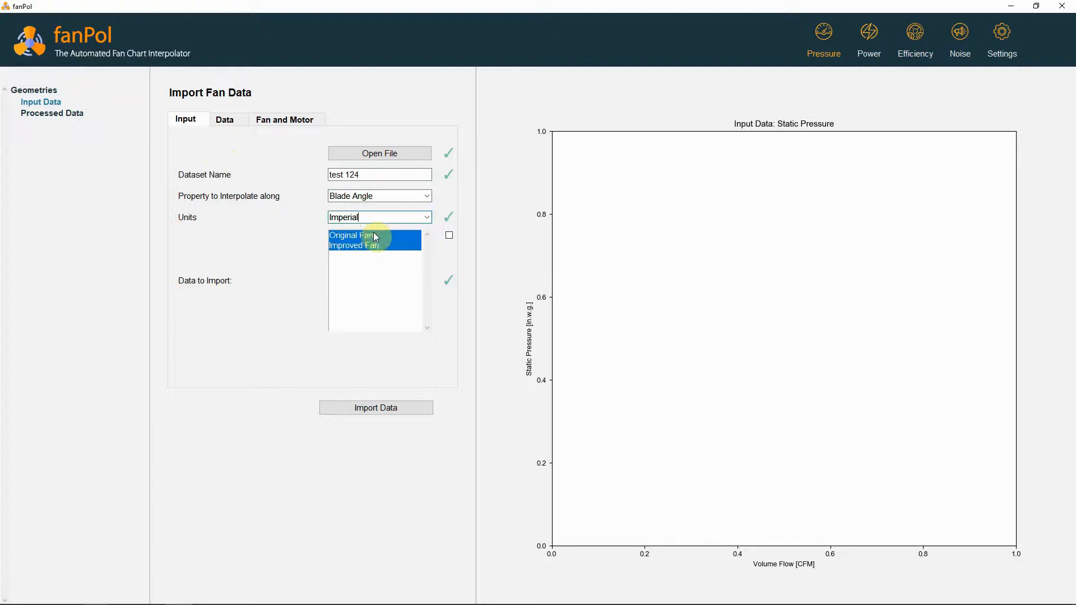
Deselect and reselect Original Fan and Improved Fan in the data to import, leaving both selected
left_click(373, 234)
left_click(368, 244)
left_click(359, 245)
left_click(357, 235)
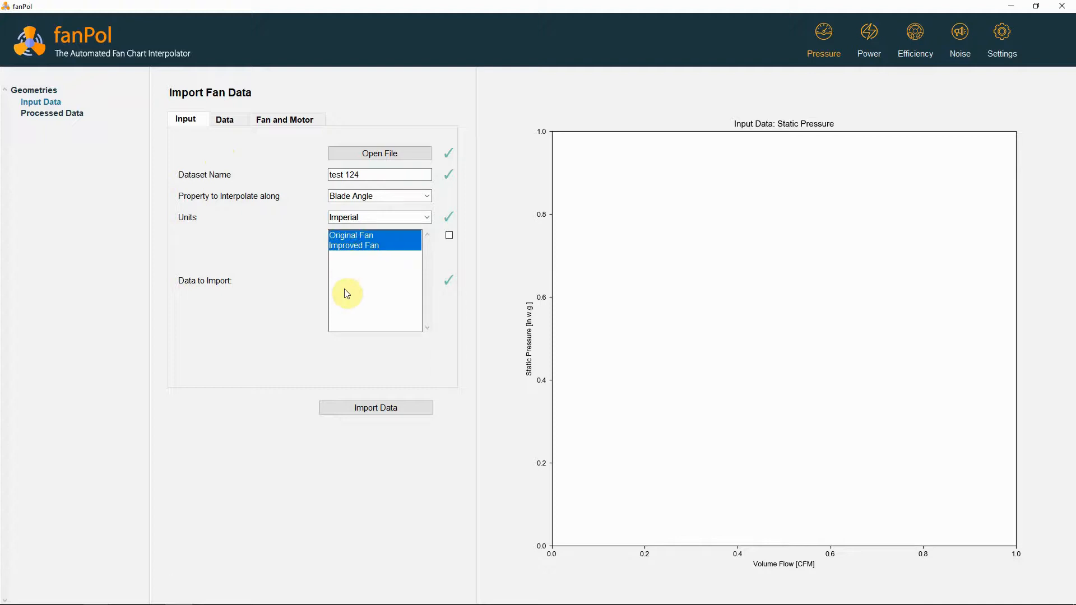
Open the spreadsheet column assignments, check the column layout of the lab data workbook in Excel, and return to fanPol
left_click(232, 121)
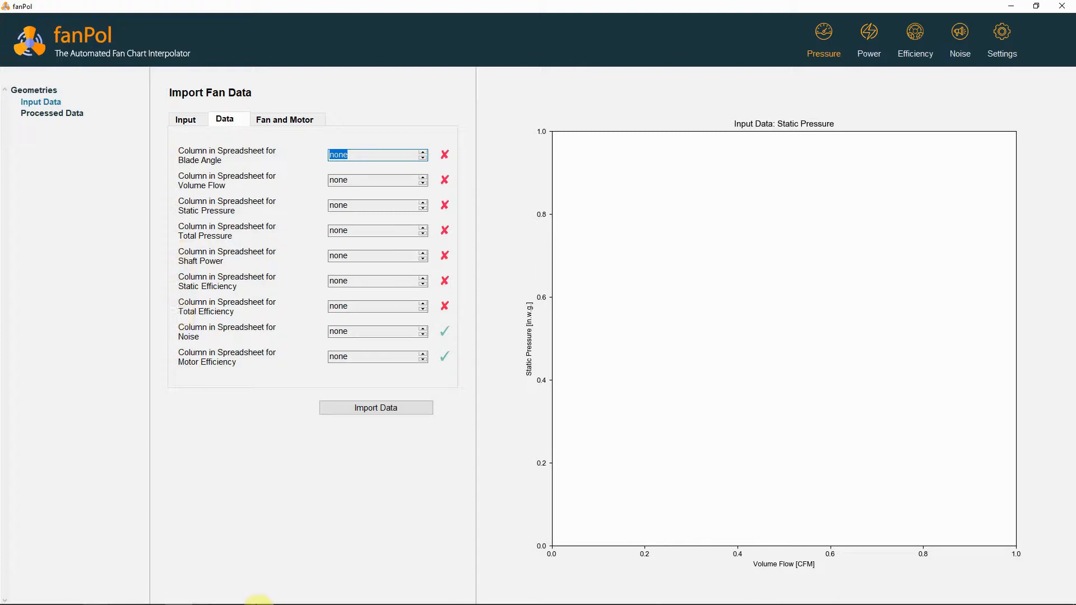
left_click(165, 597)
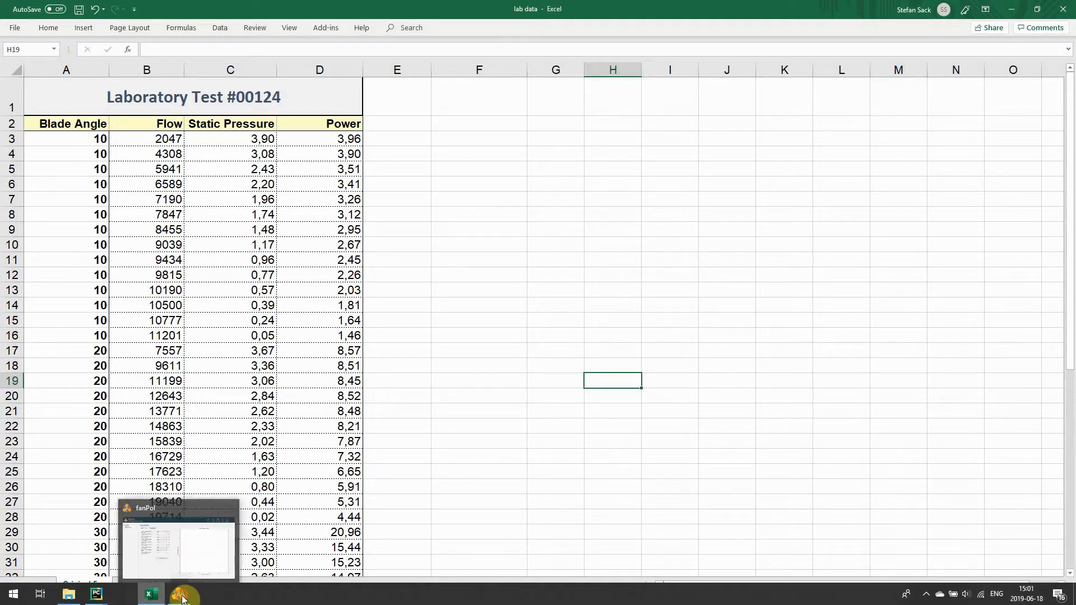
left_click(181, 595)
Assign spreadsheet column A to blade angle, B to volume flow, C to static pressure and D to shaft power
left_click(423, 152)
left_click(424, 178)
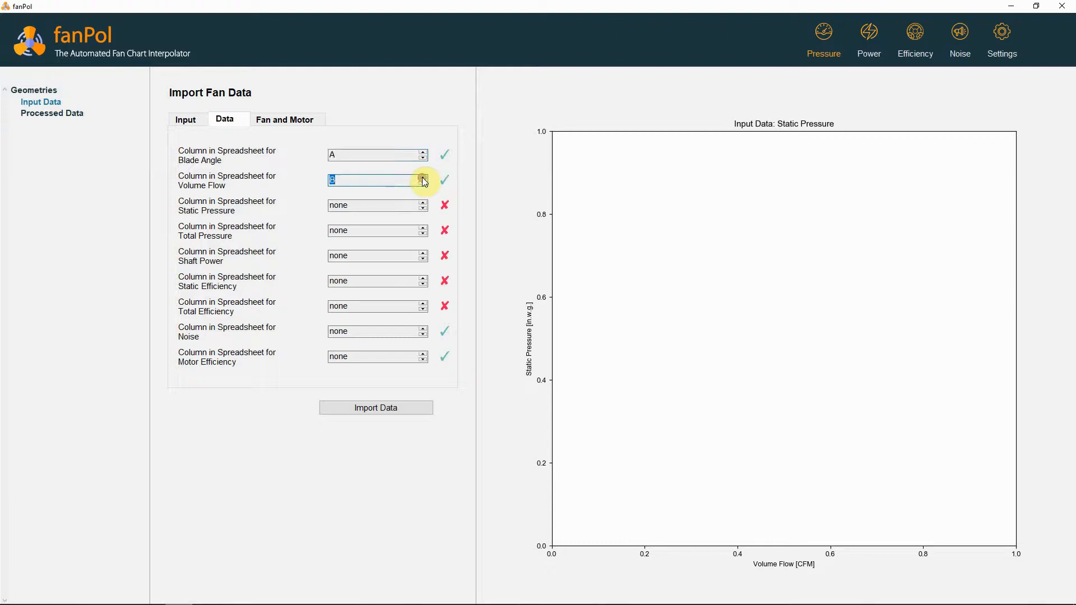
left_click(423, 203)
left_click(423, 203)
left_click(423, 202)
left_click(423, 253)
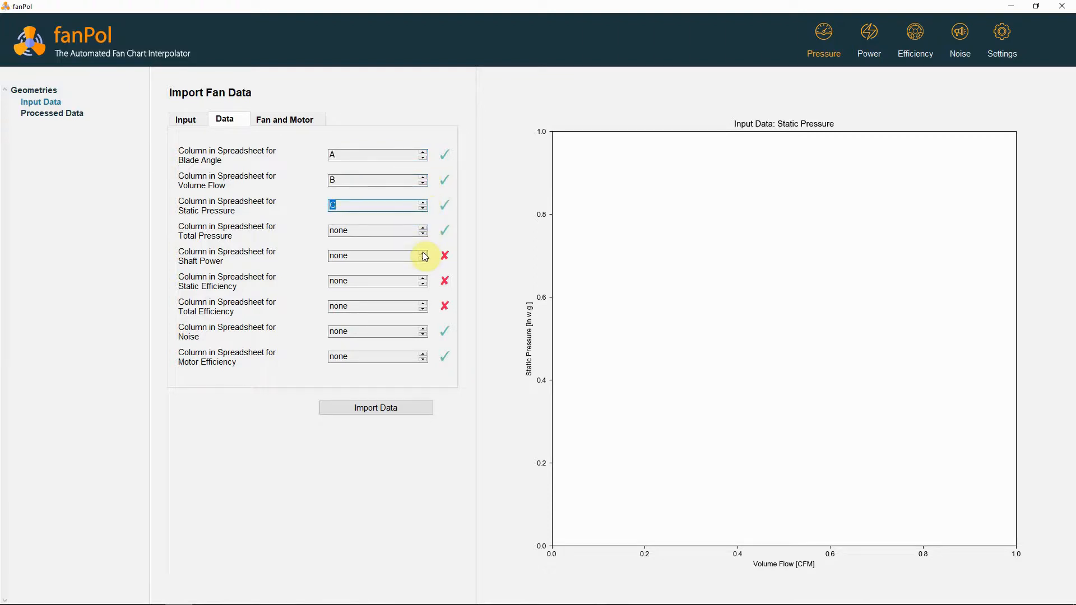
left_click(423, 253)
left_click(423, 253)
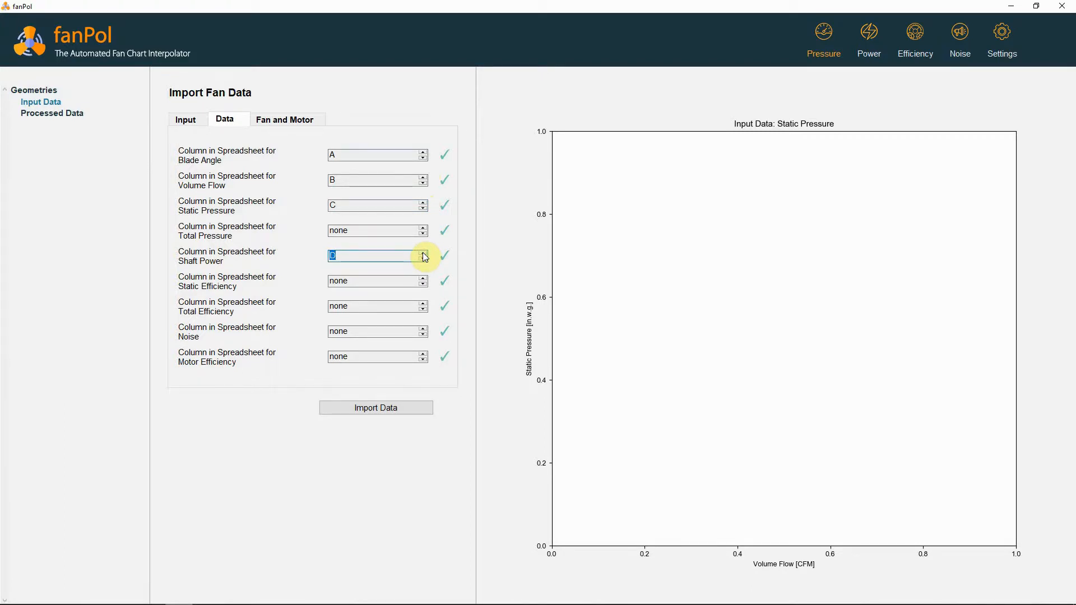
Set the fan outlet diameter to 42 and the fan type to Axial, and import the data
left_click(291, 123)
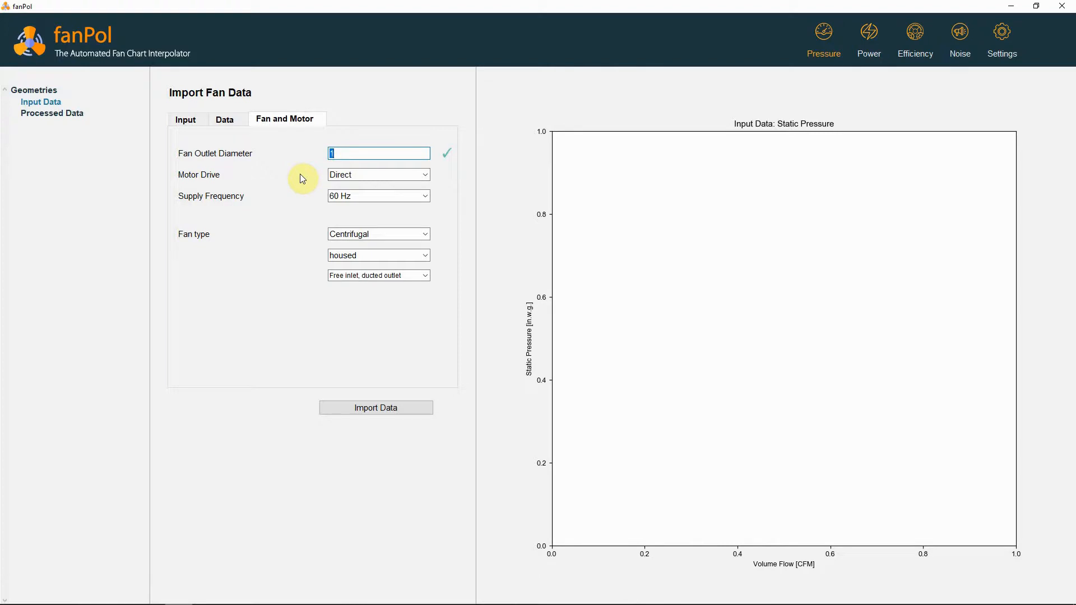
type("42")
left_click(425, 235)
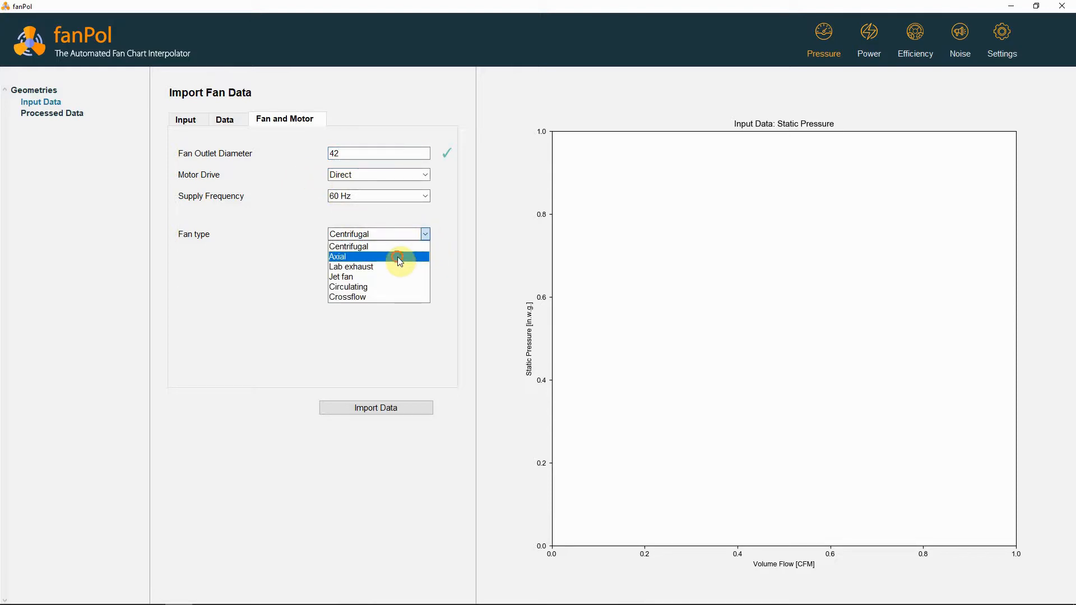
left_click(398, 257)
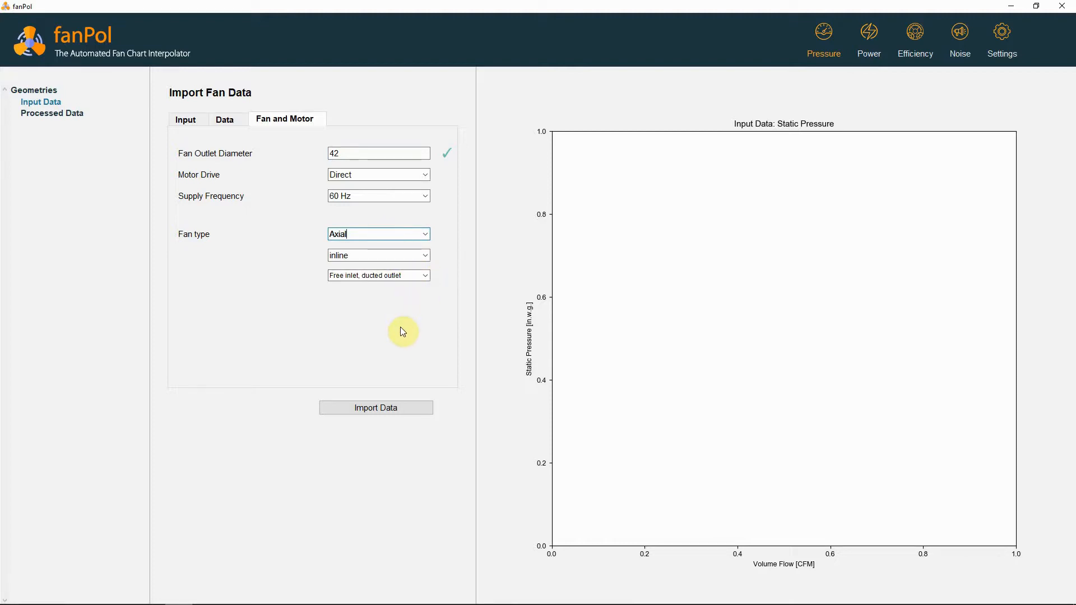
left_click(374, 412)
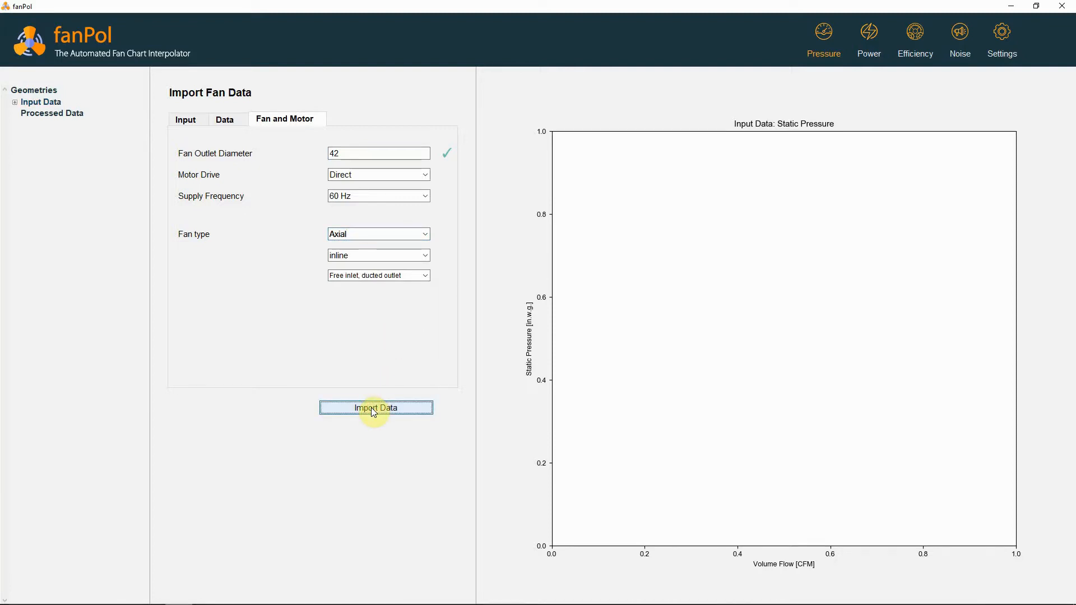
Display the Original Fan's static pressure curves in test 124 and examine the 10.0 blade-angle points
left_click(15, 103)
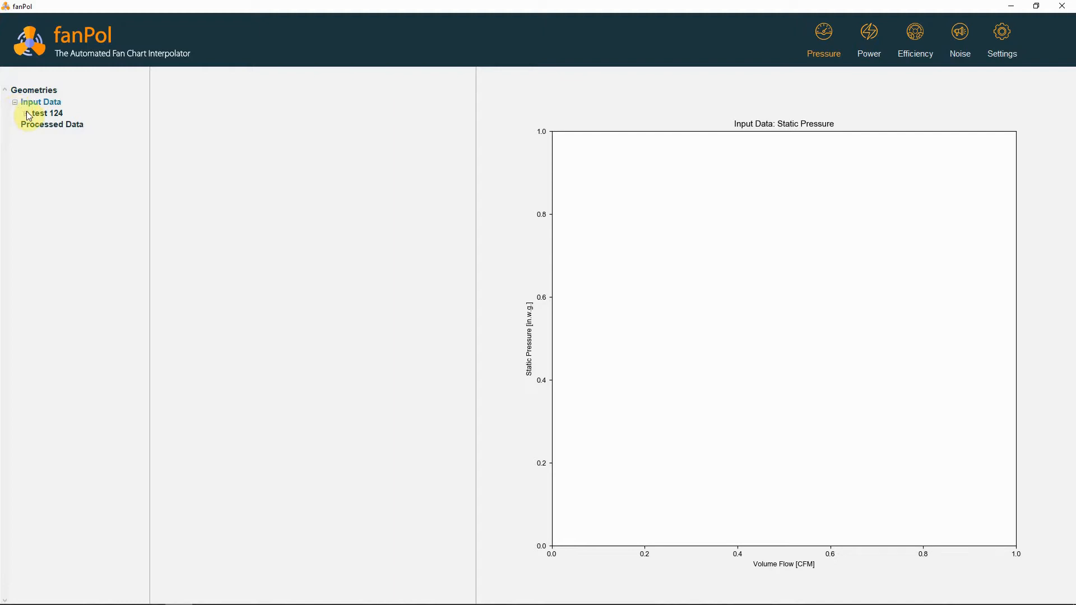
left_click(26, 113)
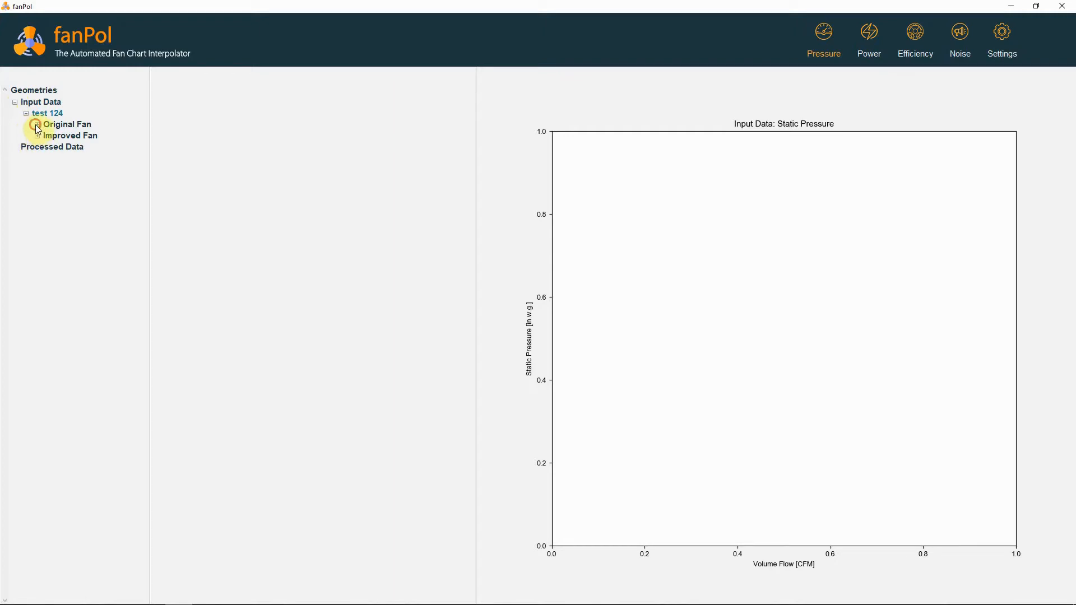
left_click(36, 124)
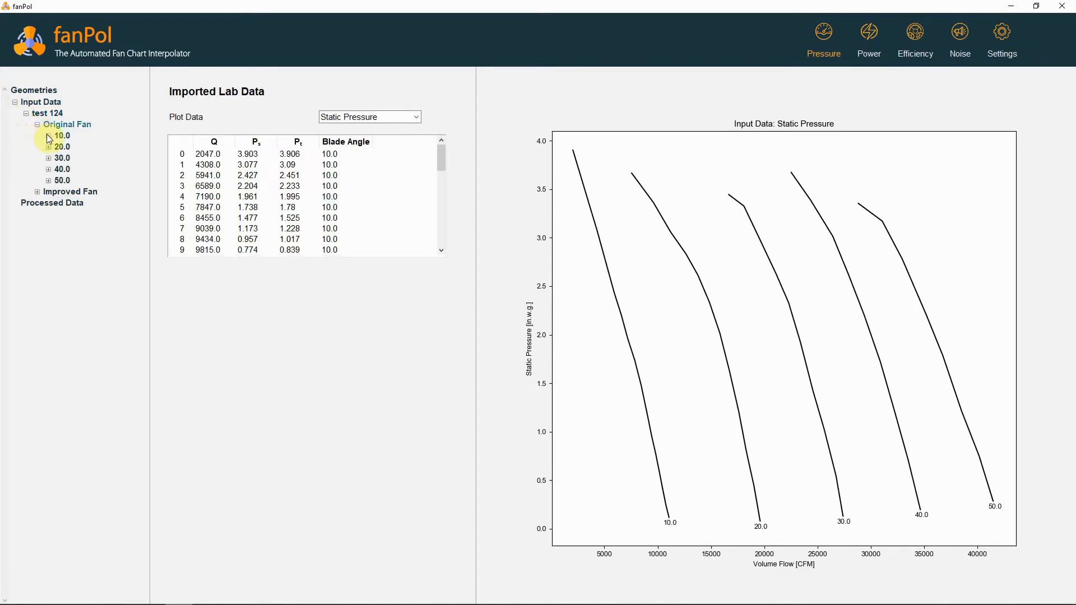
left_click(49, 137)
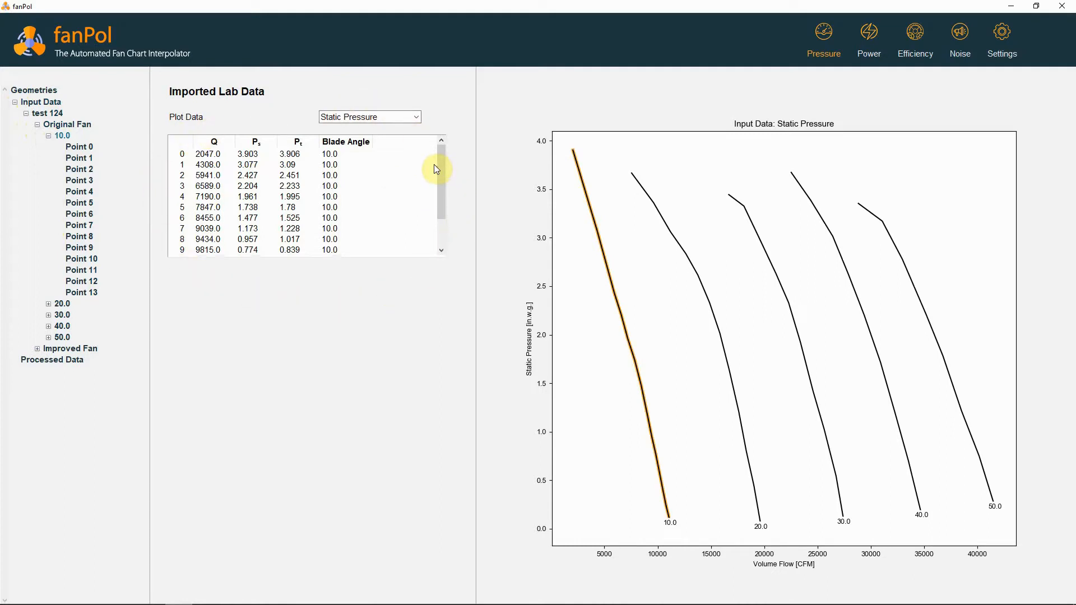
mouse_move(439, 164)
left_mouse_down()
mouse_move(444, 223)
mouse_move(449, 158)
left_mouse_up()
Remove Point 0 from the Original Fan's 30.0 blade-angle power curve and display that curve's efficiency data
left_click(862, 56)
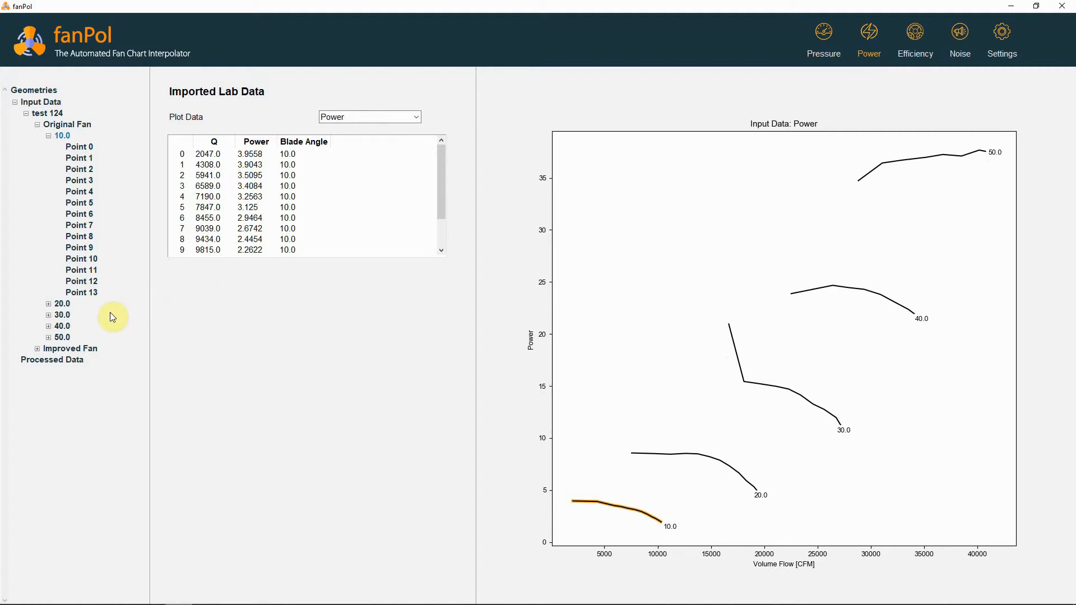
left_click(62, 315)
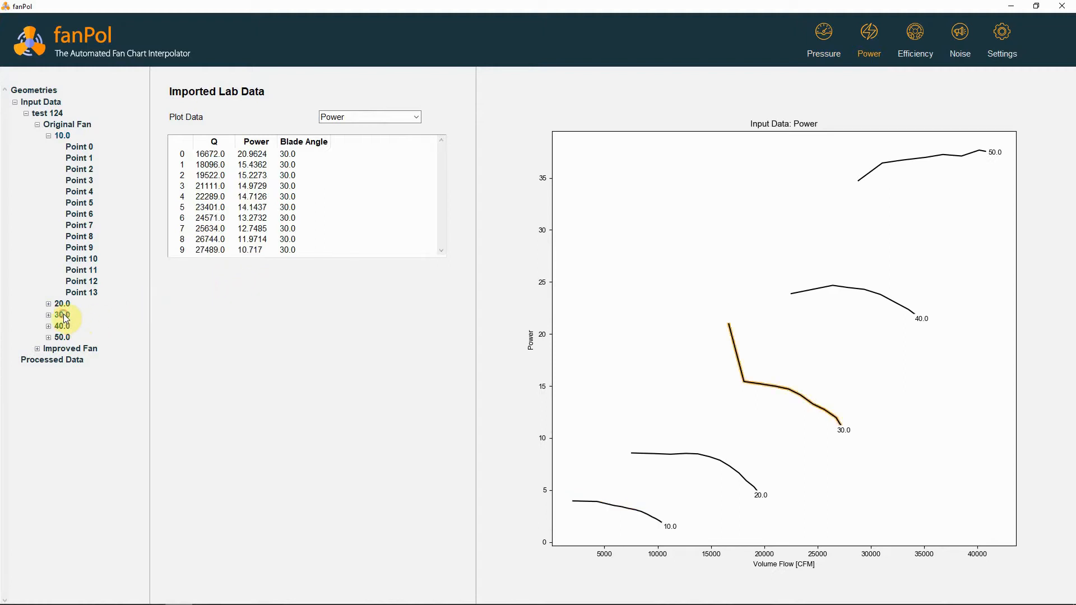
left_click(48, 316)
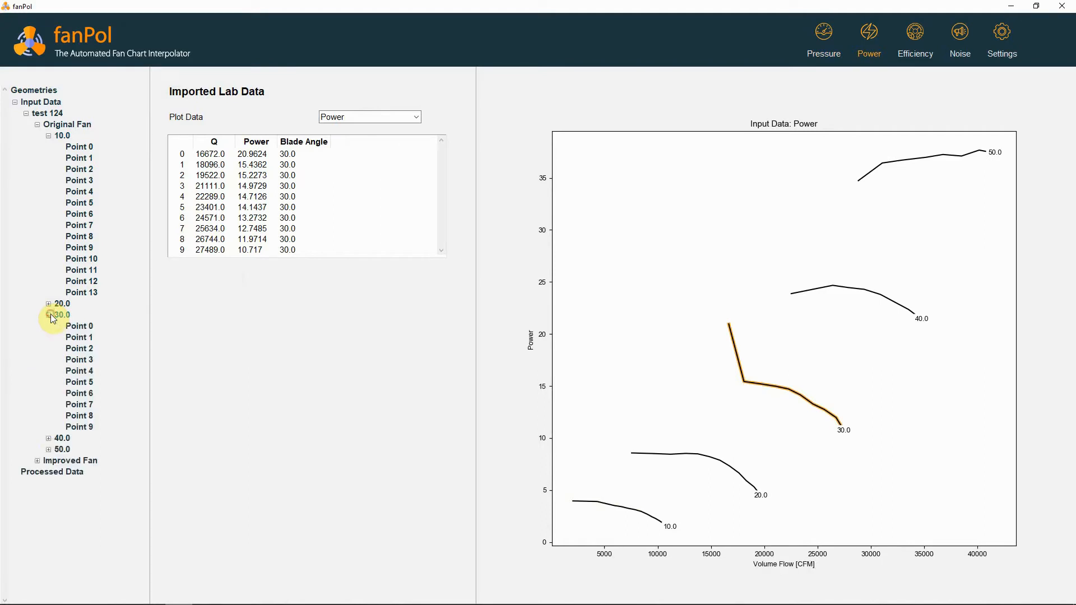
left_click(72, 327)
right_click(74, 328)
left_click(83, 330)
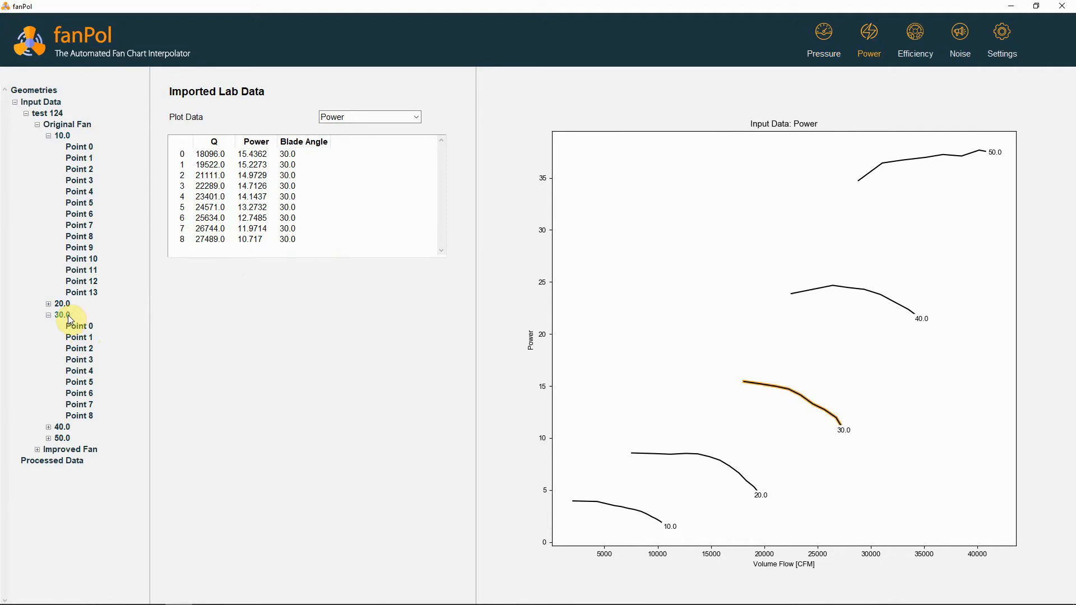
left_click(923, 55)
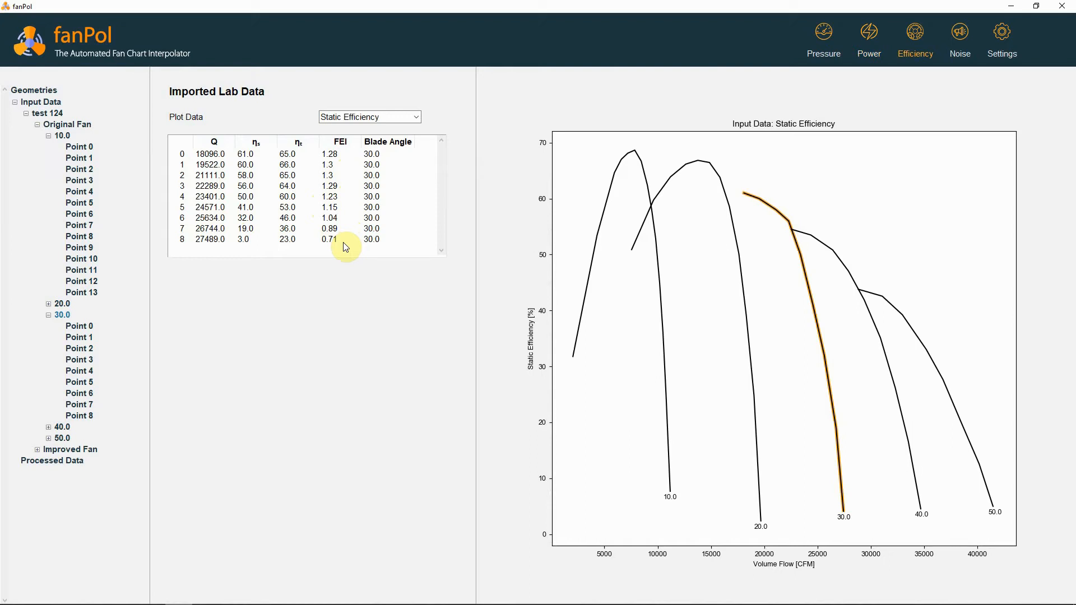
Export the test 124 data to the Desktop as an Excel spreadsheet named exportedDat
right_click(48, 113)
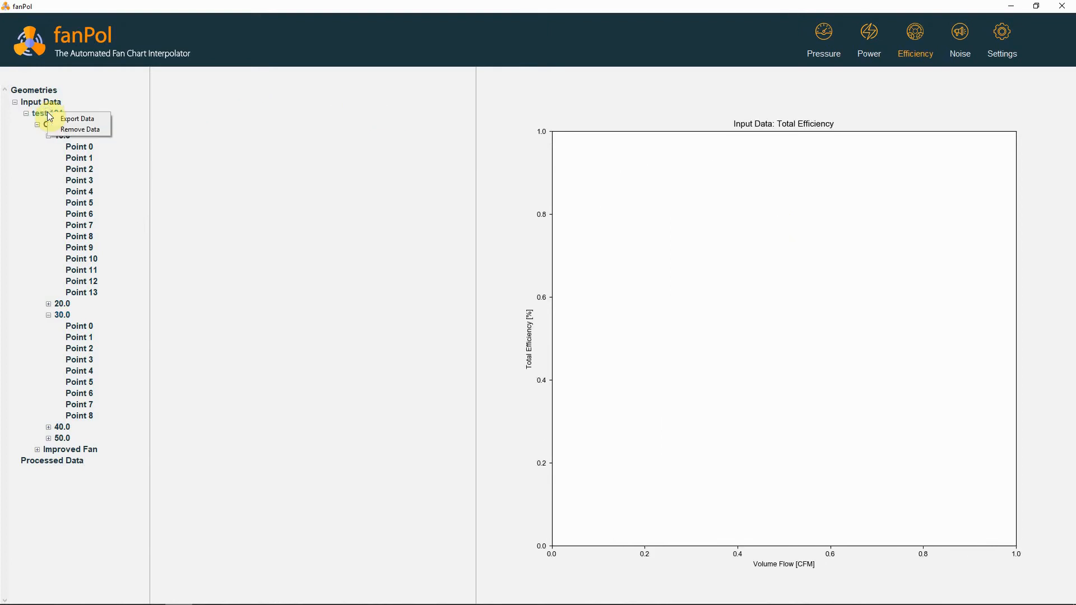
left_click(66, 119)
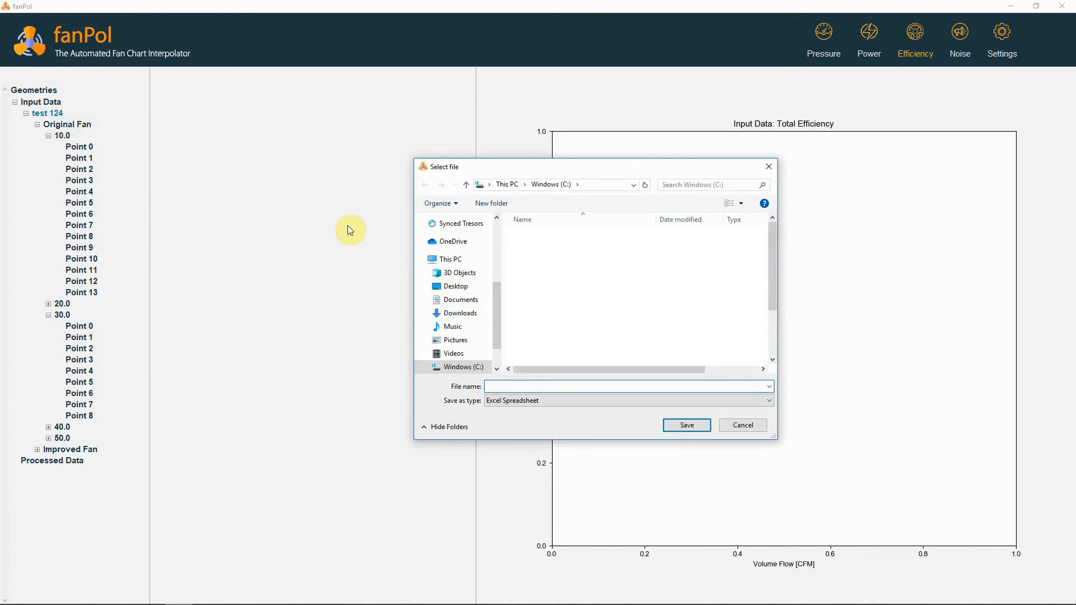
left_click(455, 286)
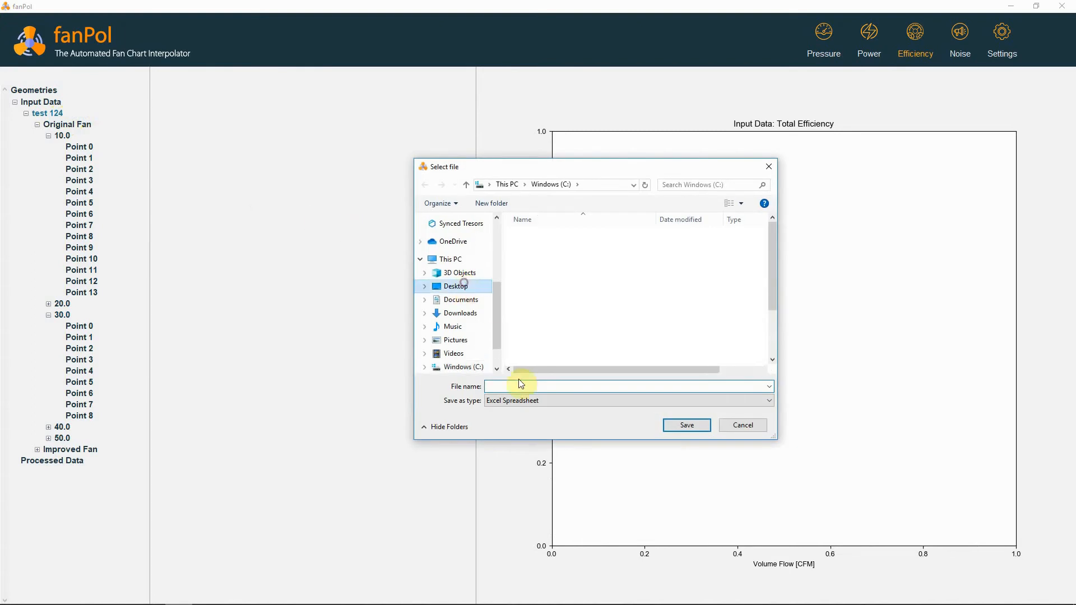
type("exporte")
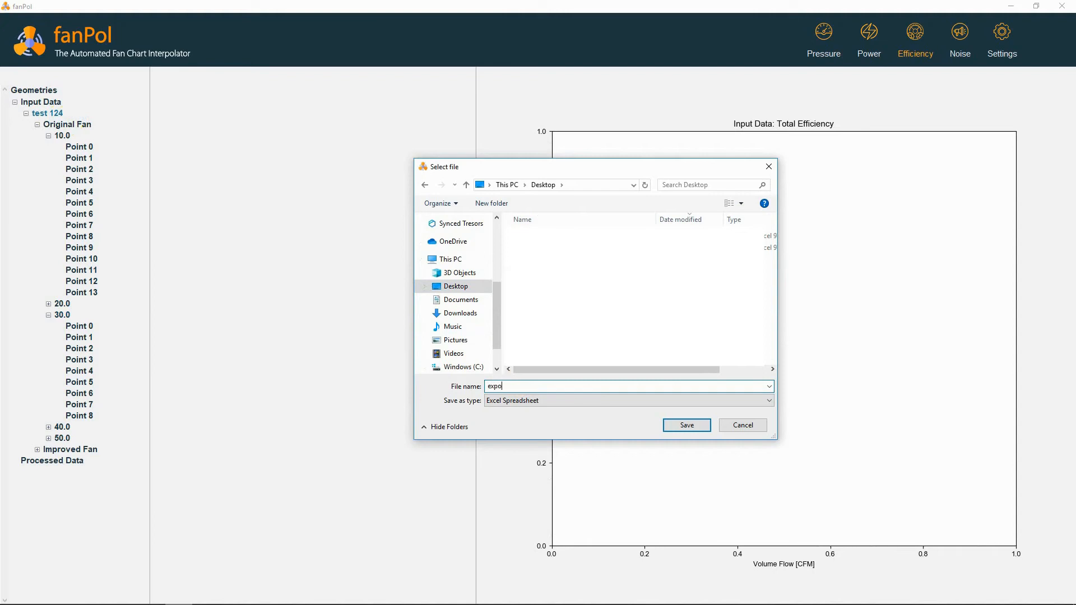
type("dData")
left_click(680, 426)
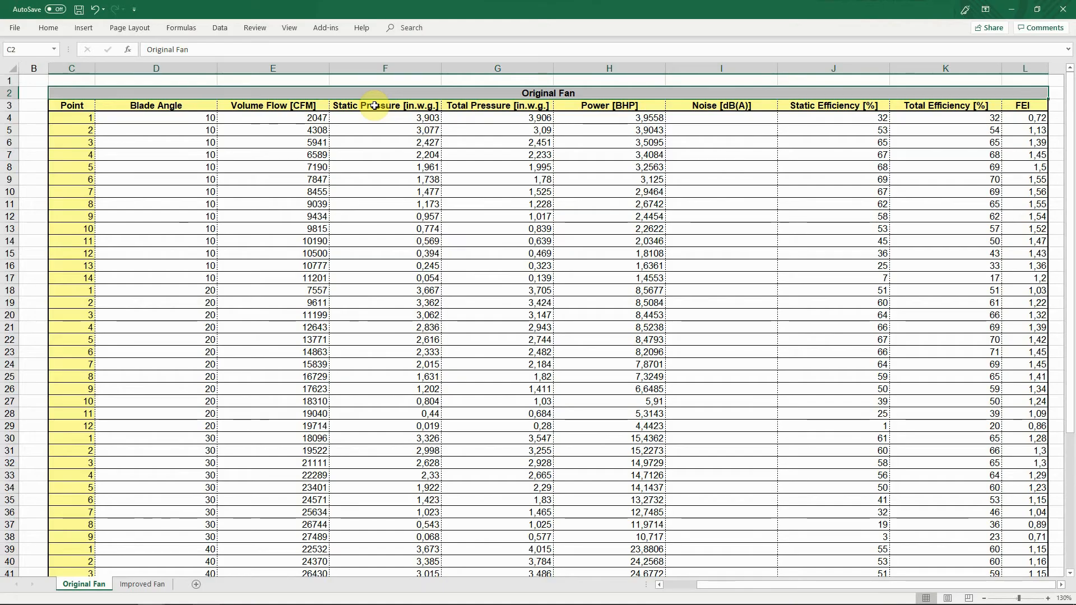